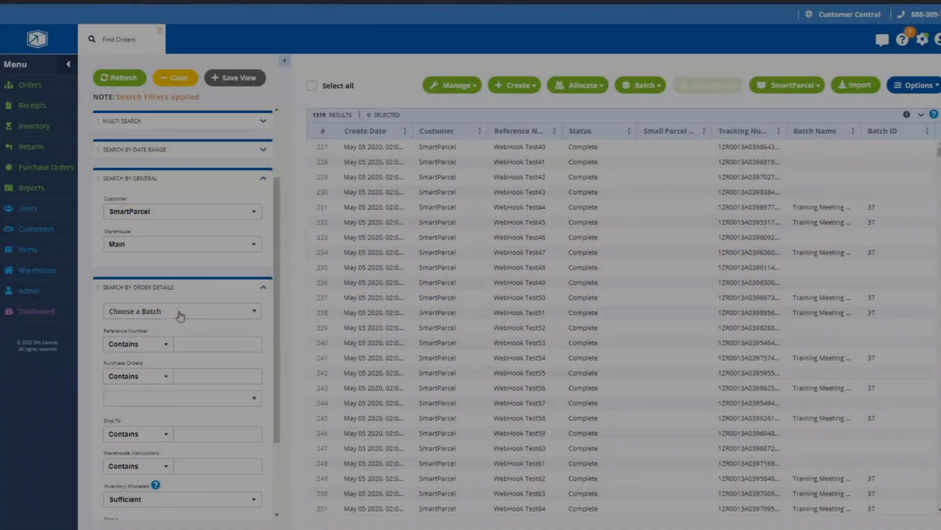
Filter the orders grid to batch (50) HVP-Aug6 and select all 200 of its orders.
click(180, 313)
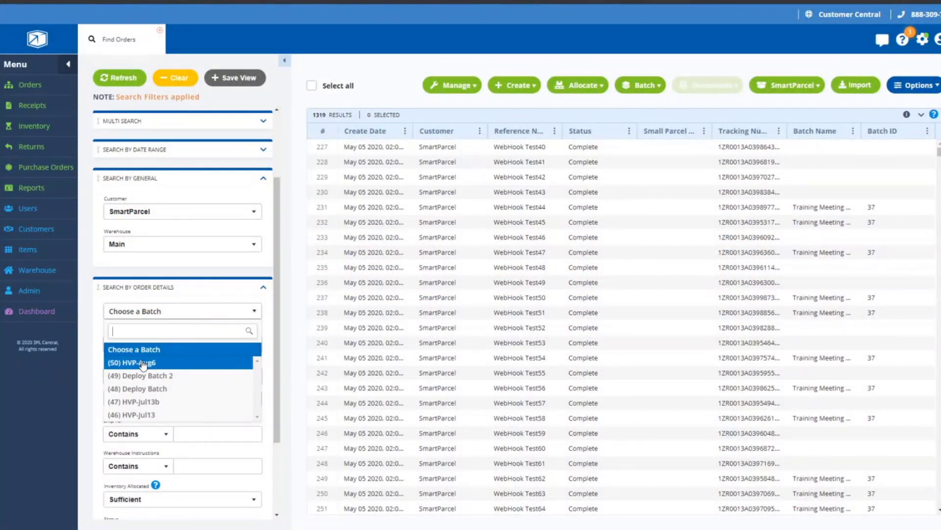
click(142, 361)
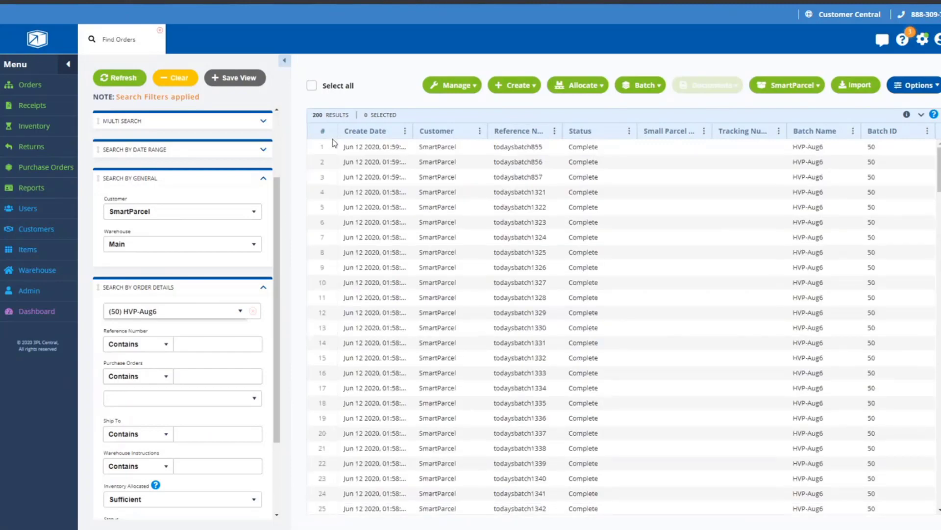
click(817, 89)
click(312, 86)
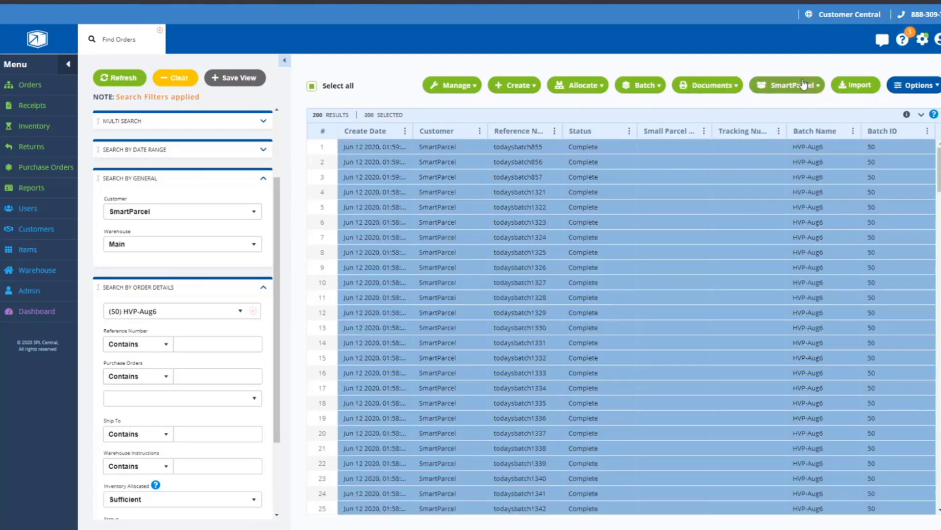
Start SmartParcel label printing for the selected orders and dismiss the already-shipped orders warning.
mouse_move(802, 84)
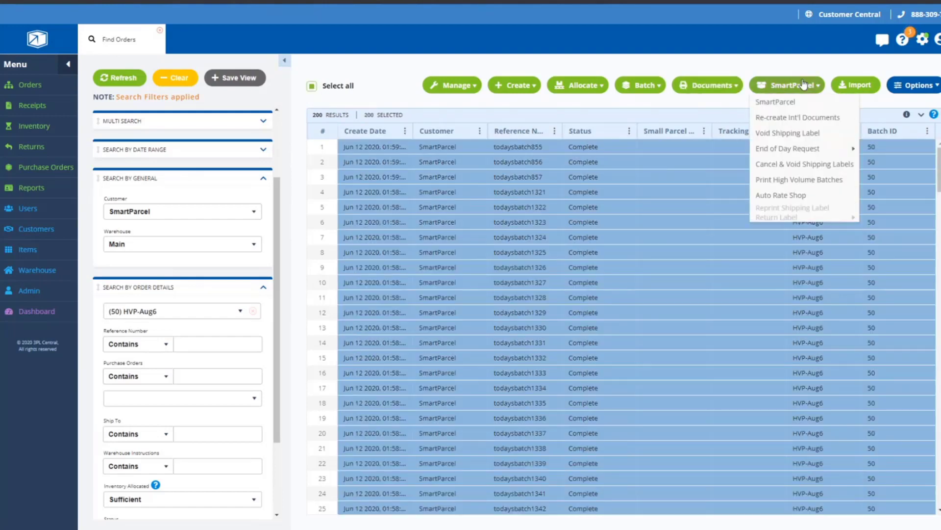
click(776, 104)
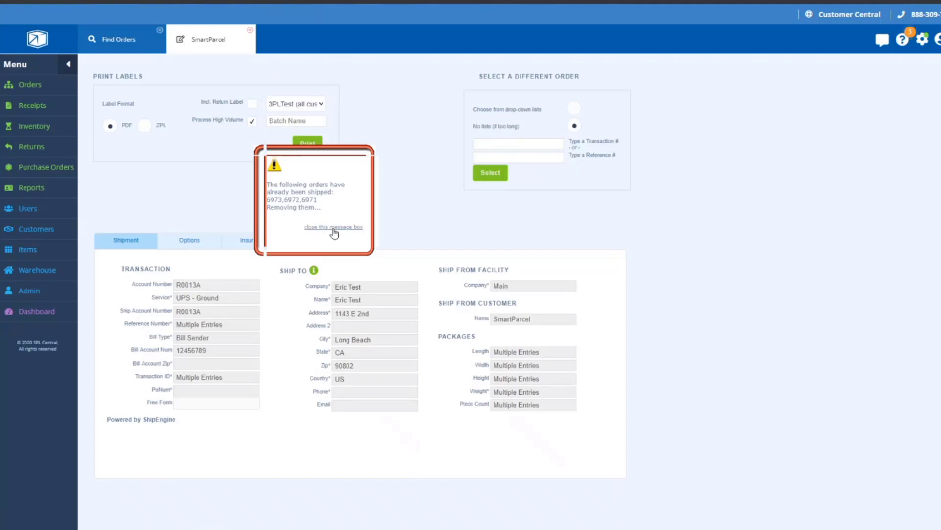
click(333, 228)
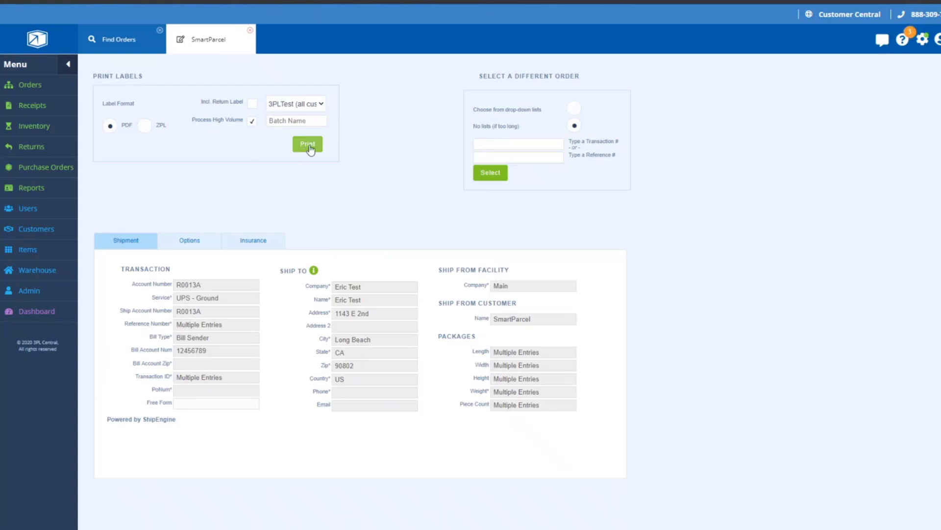
Name the high-volume label batch SP-2 and print it.
click(296, 120)
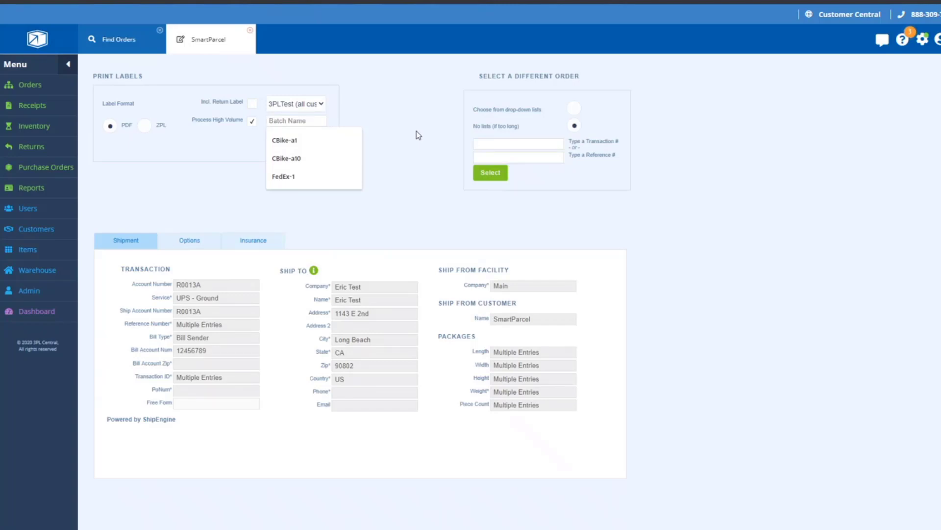
key(Escape)
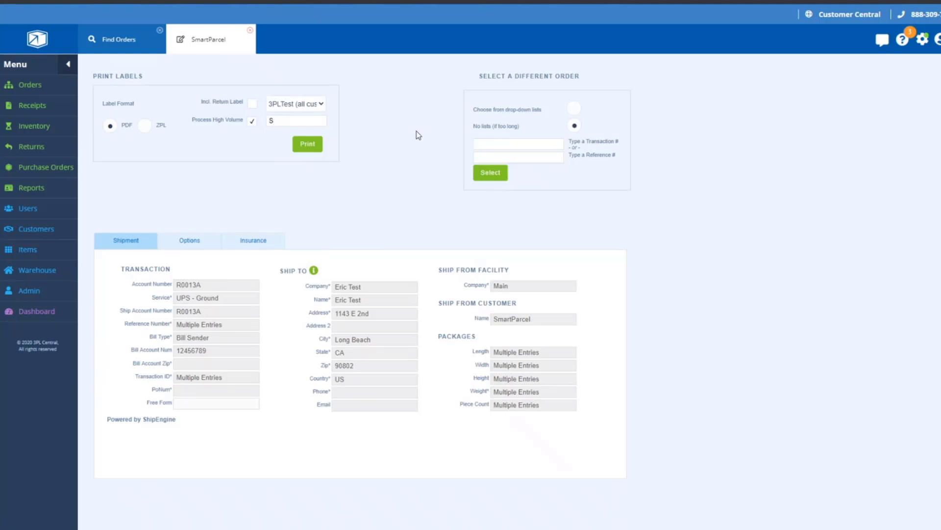
text(SP-2)
click(308, 145)
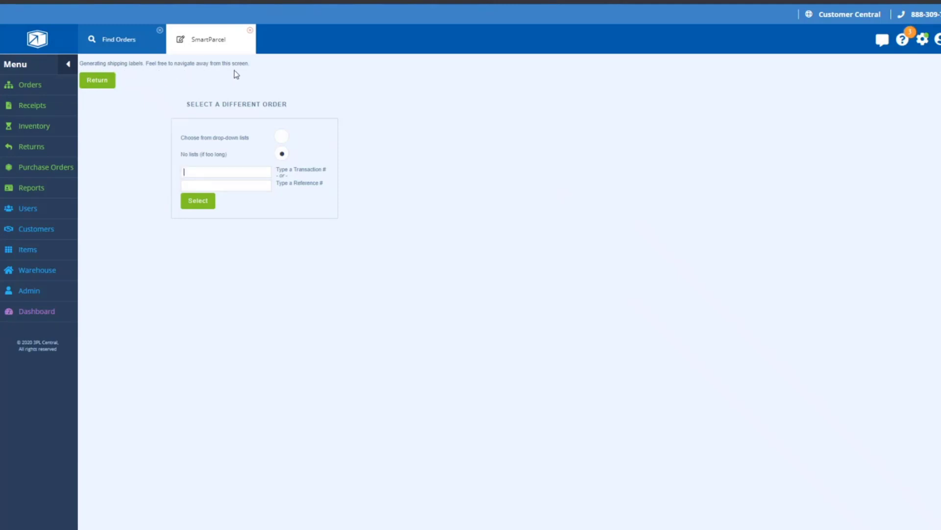
Close the SmartParcel tab to return to the HVP-Aug6 orders grid.
click(250, 31)
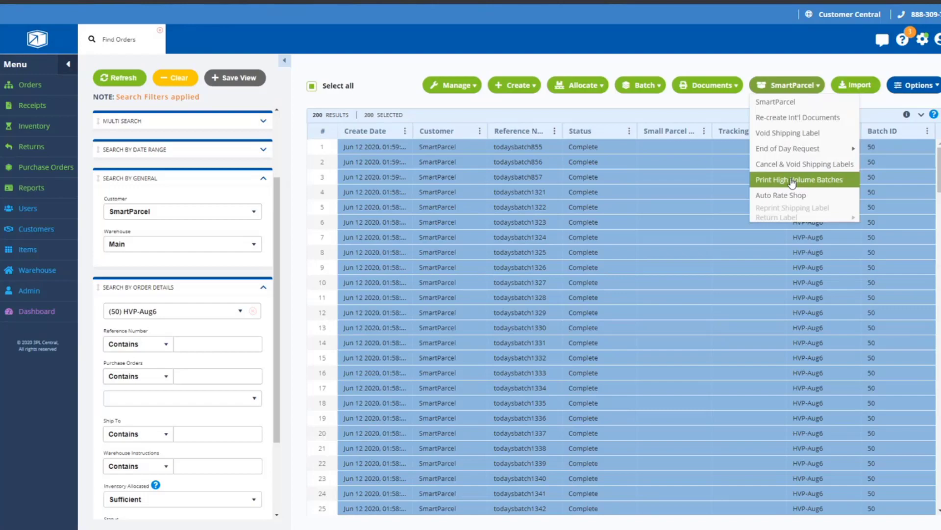
Open Print High Volume Batches, enlarge its window, and select batch SP-2, still Processing 197 labels.
click(792, 181)
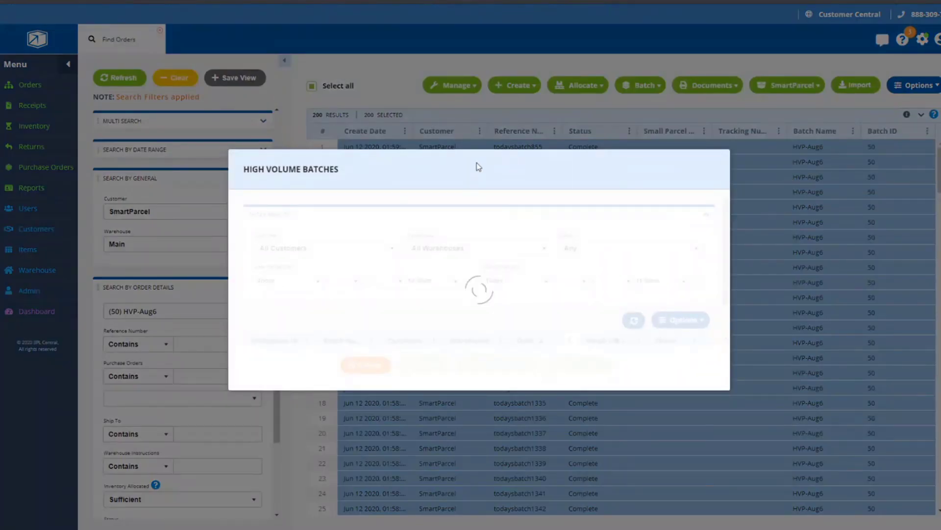
drag(480, 156, 543, 30)
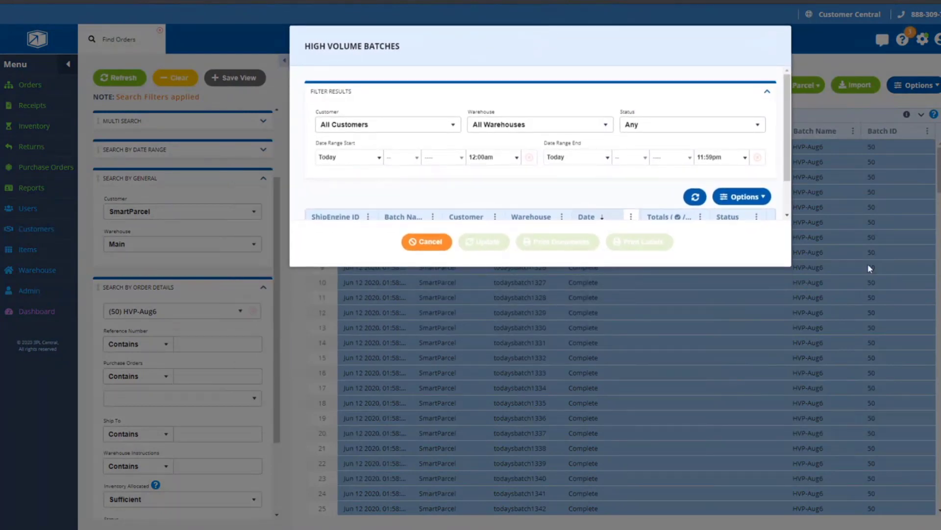
drag(792, 269, 771, 477)
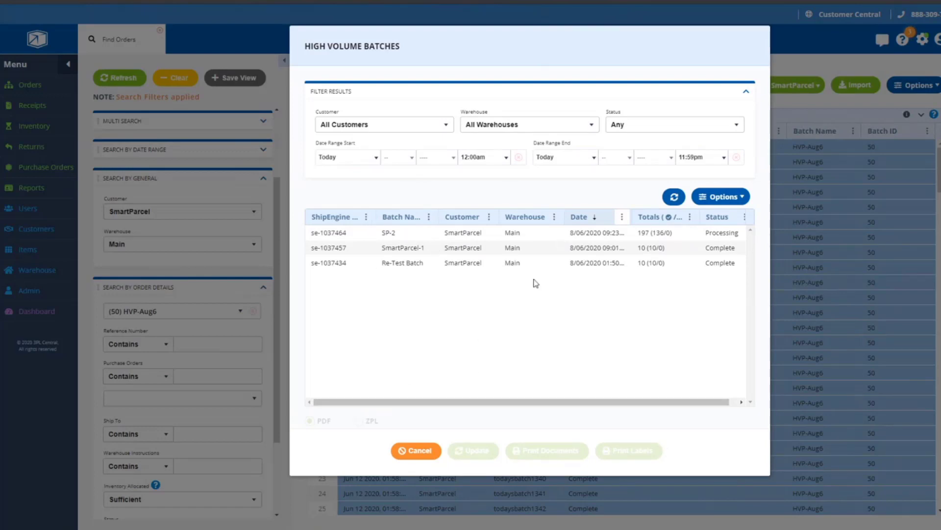
click(427, 234)
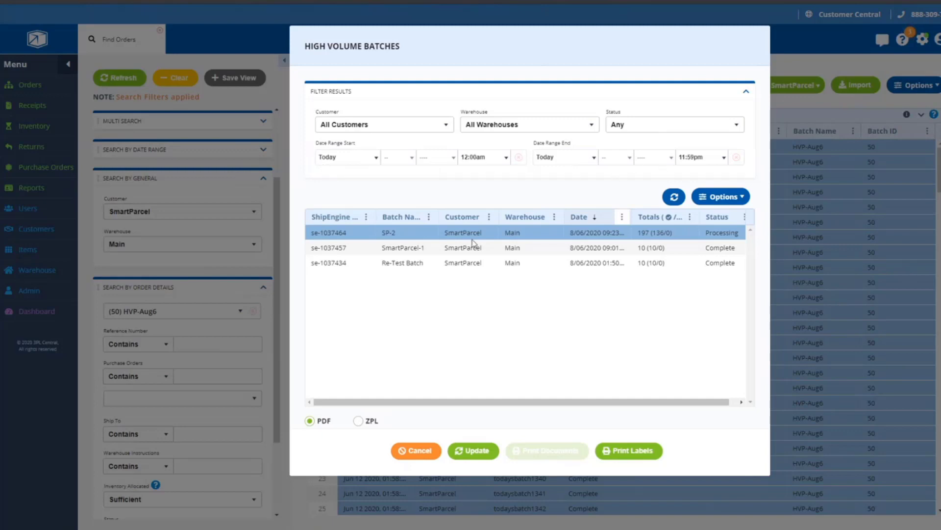
click(344, 157)
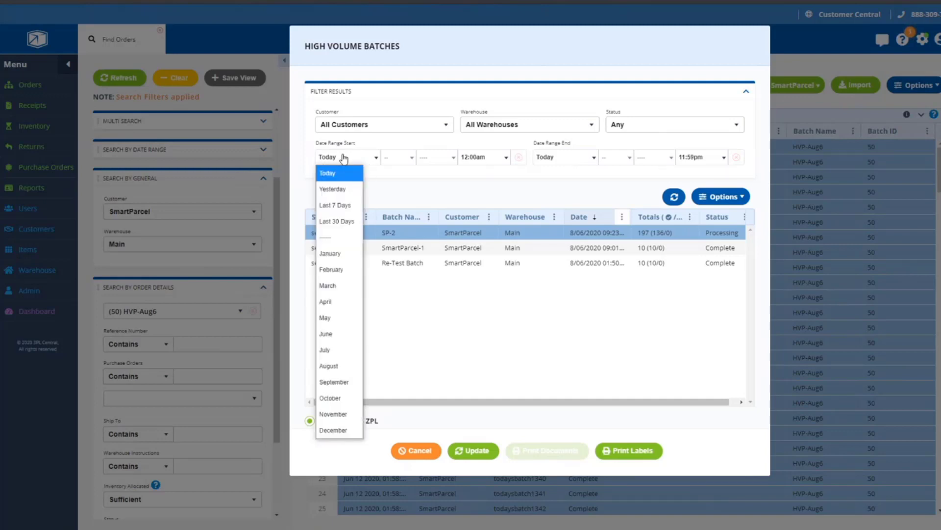
click(338, 205)
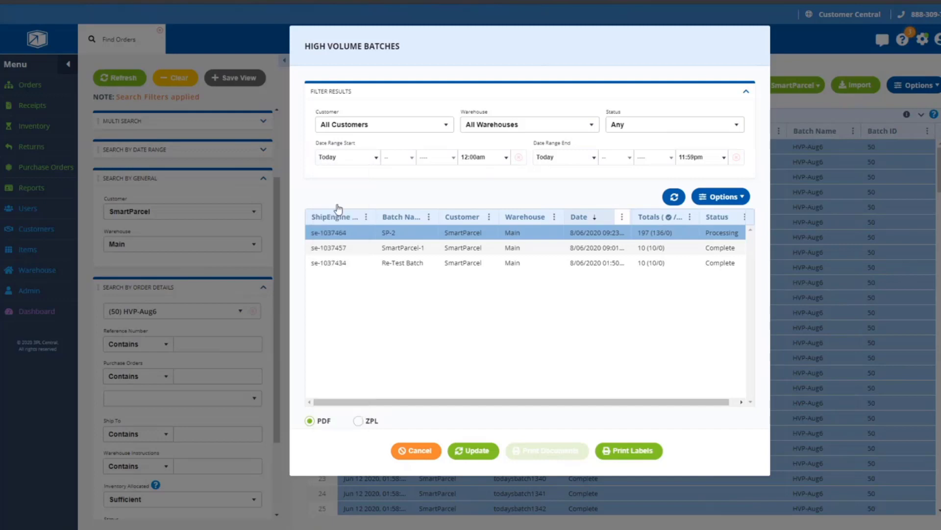
click(342, 159)
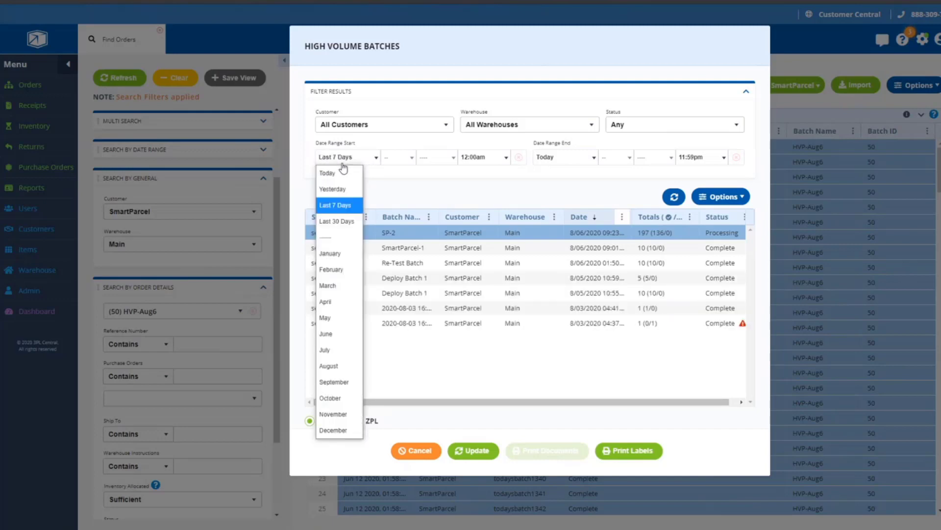
click(338, 217)
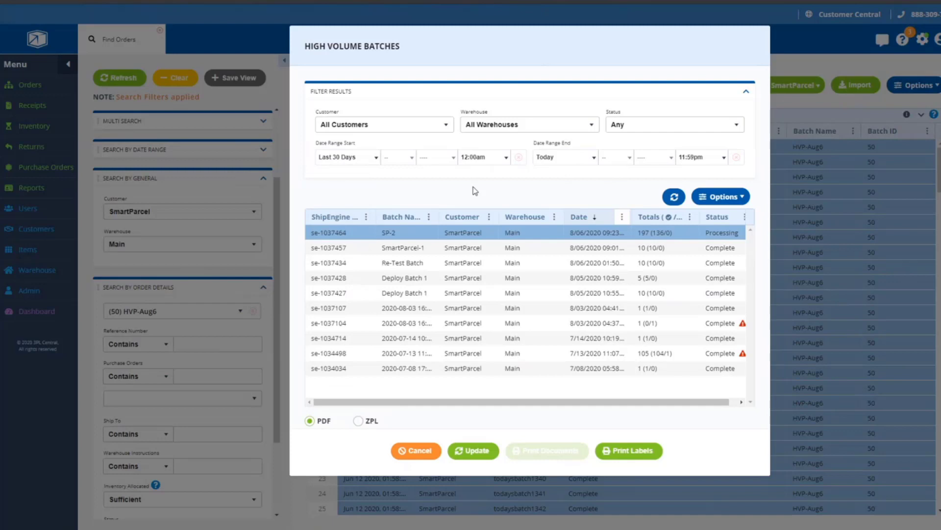
click(349, 158)
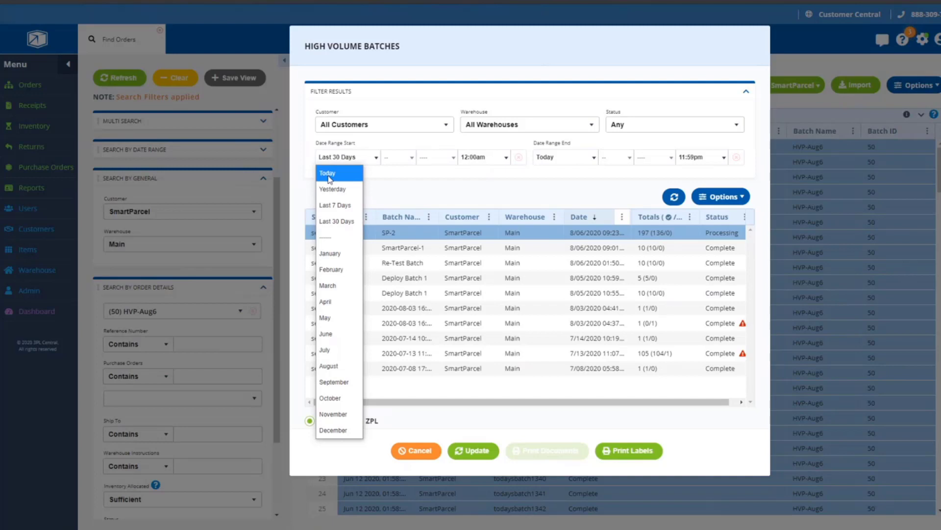
click(328, 174)
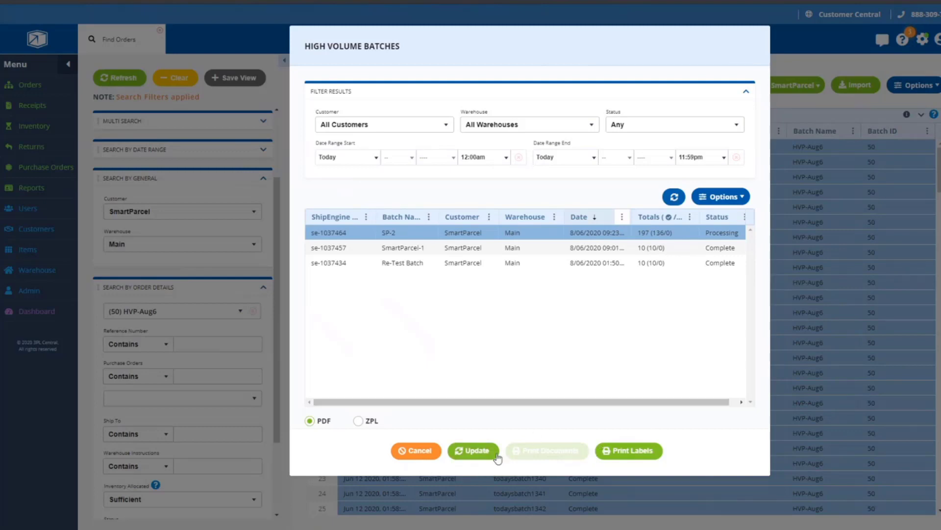
Refresh the batch list to confirm SP-2 is Complete at 197 (197/0).
click(673, 196)
Show the last 7 days' batches and read batch se-1037104's full FedEx SATURDAY_DELIVERY error.
click(328, 157)
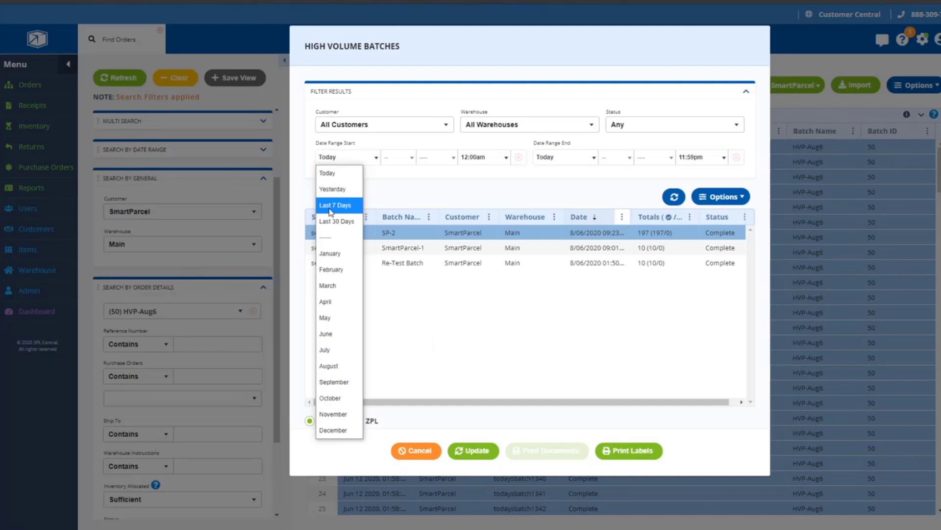
click(334, 205)
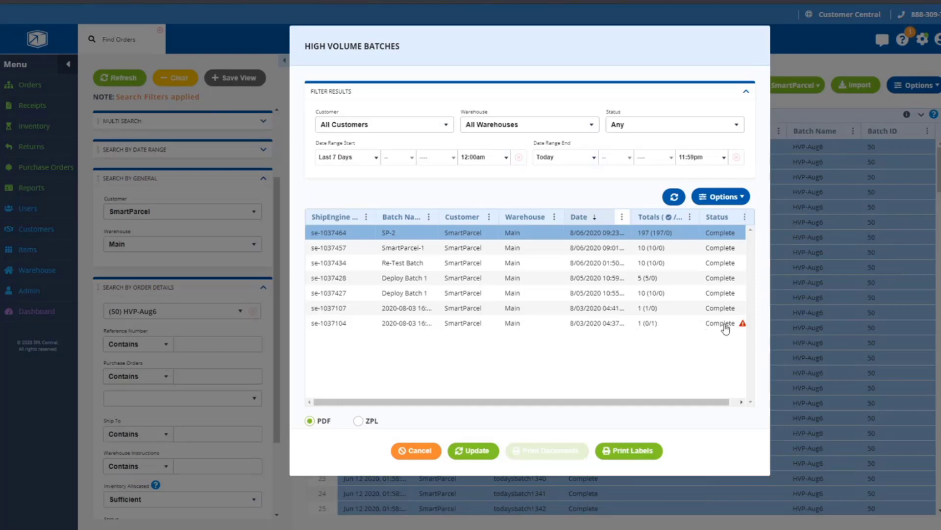
click(720, 197)
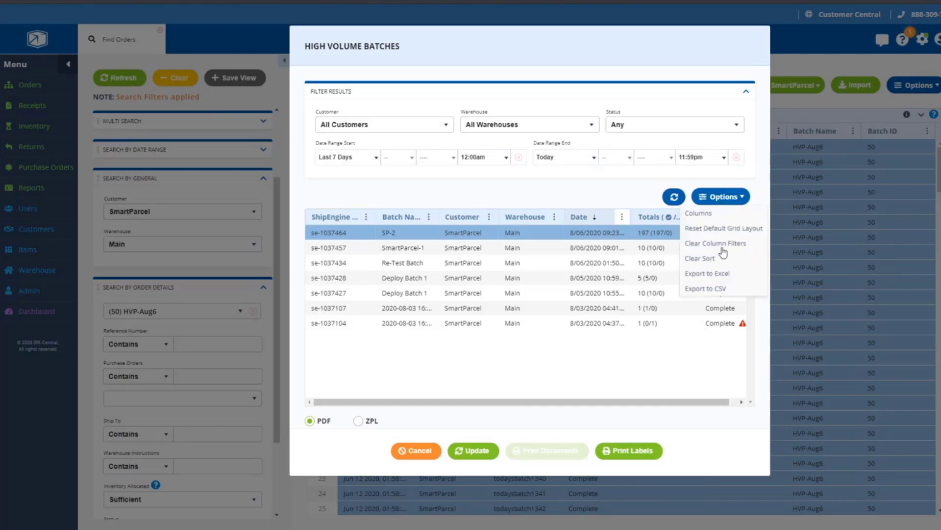
click(727, 328)
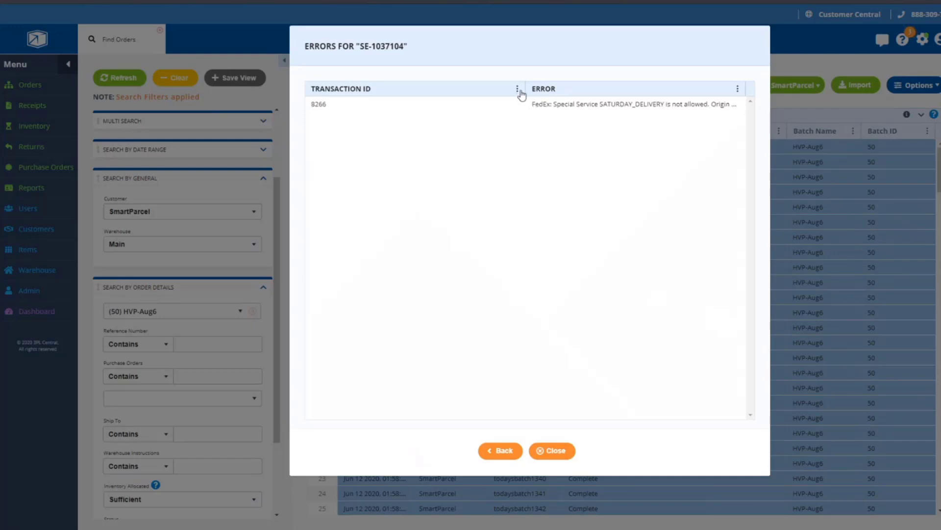
drag(525, 88, 411, 92)
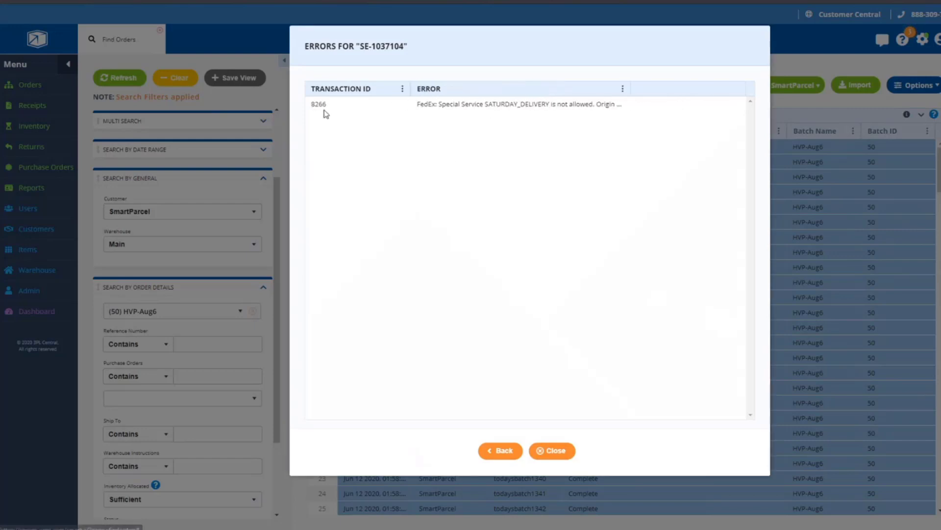
drag(630, 89, 704, 90)
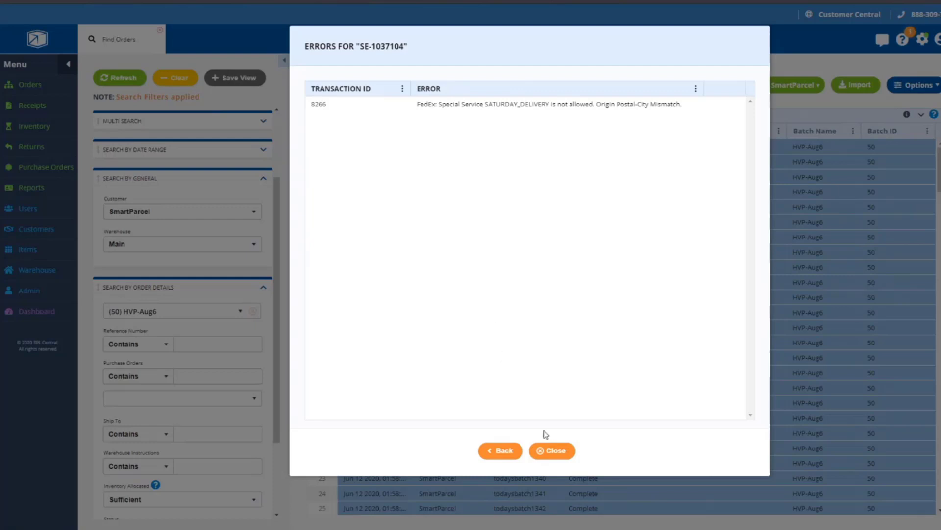
Close the error details and reopen the High Volume Batches window from SmartParcel.
click(549, 452)
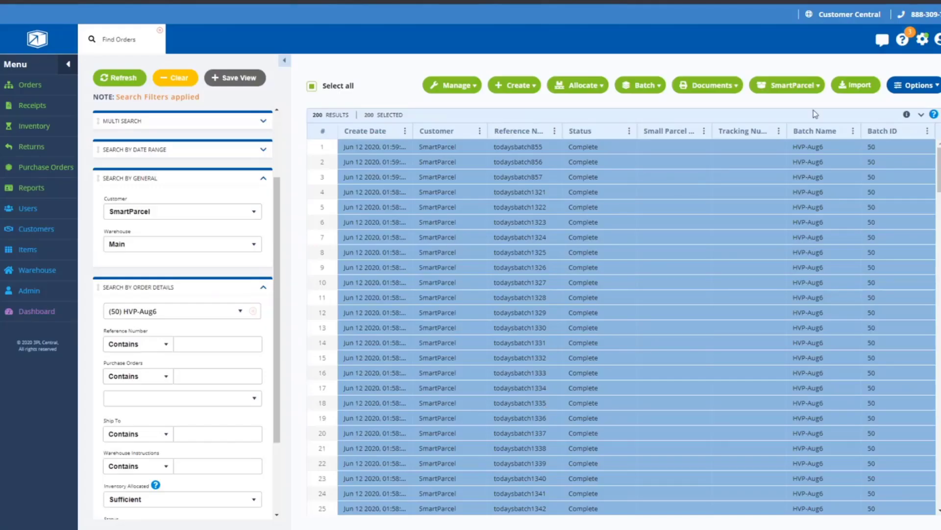
click(814, 86)
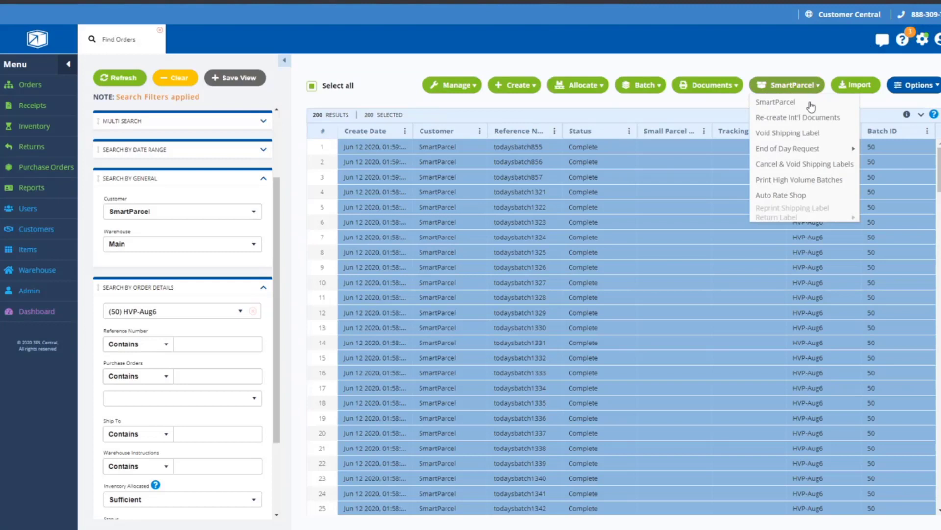
click(795, 181)
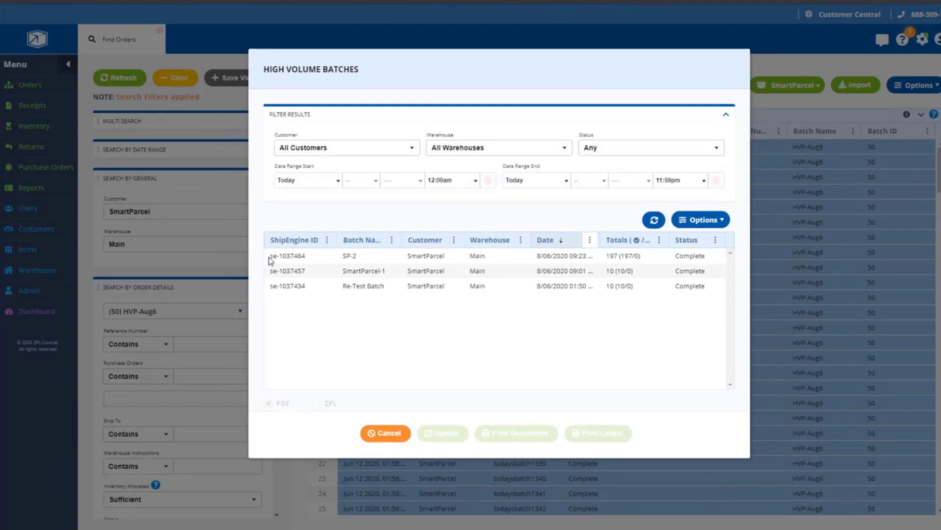
Deselect SP-2 and widen the Batch Name and Date columns to show full names and timestamps.
drag(271, 256, 305, 257)
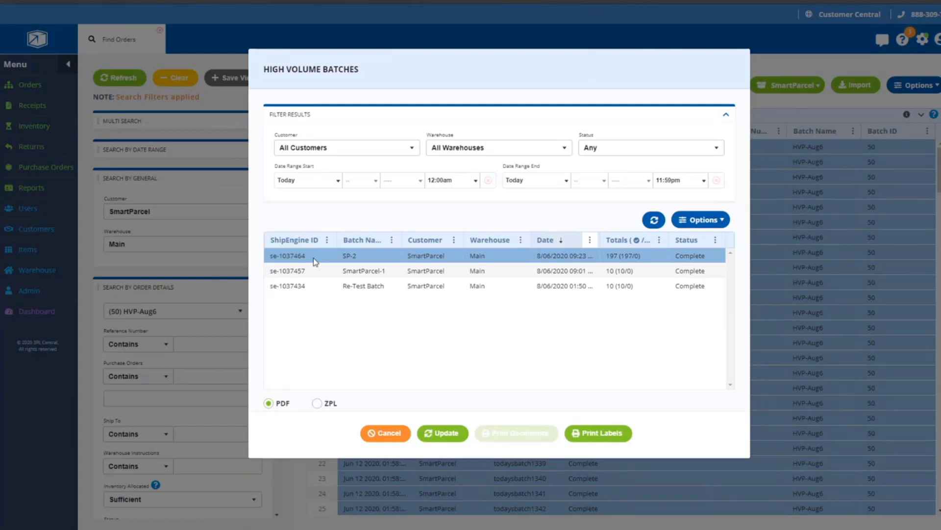
click(314, 262)
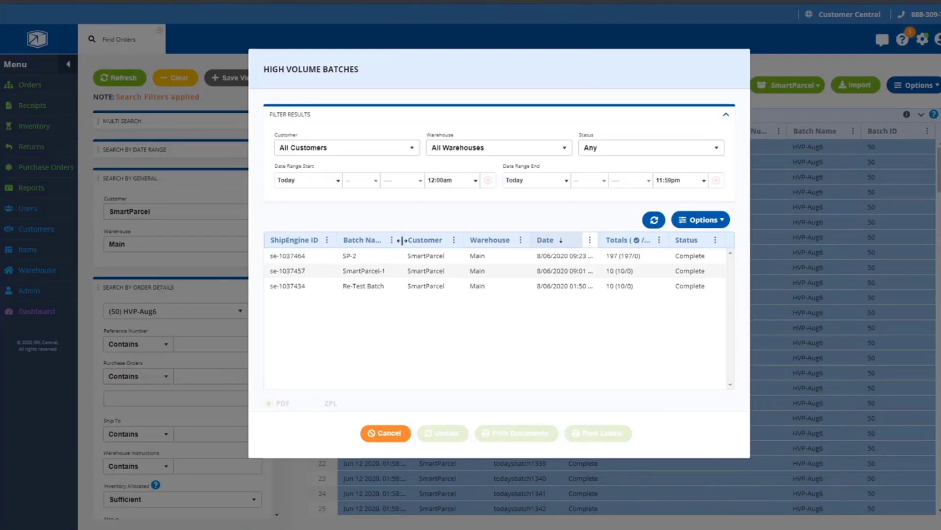
drag(402, 240, 415, 240)
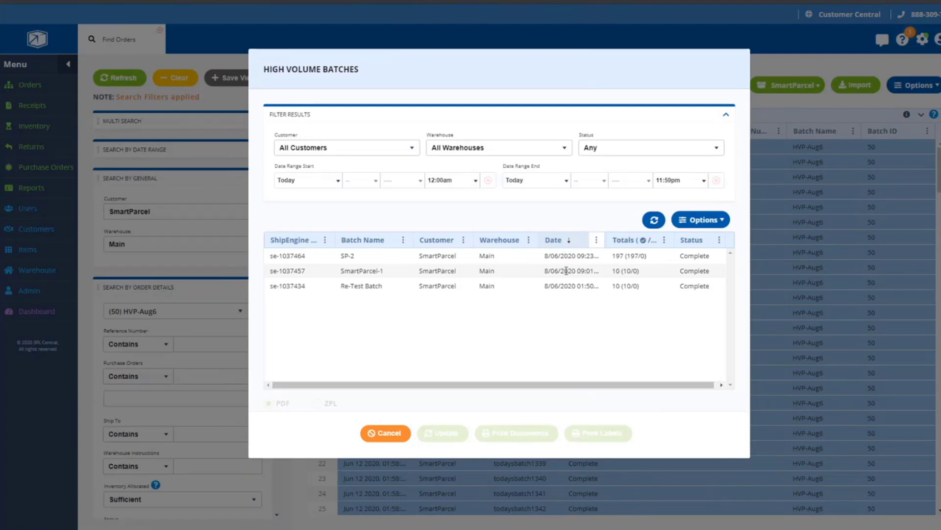
double_click(614, 240)
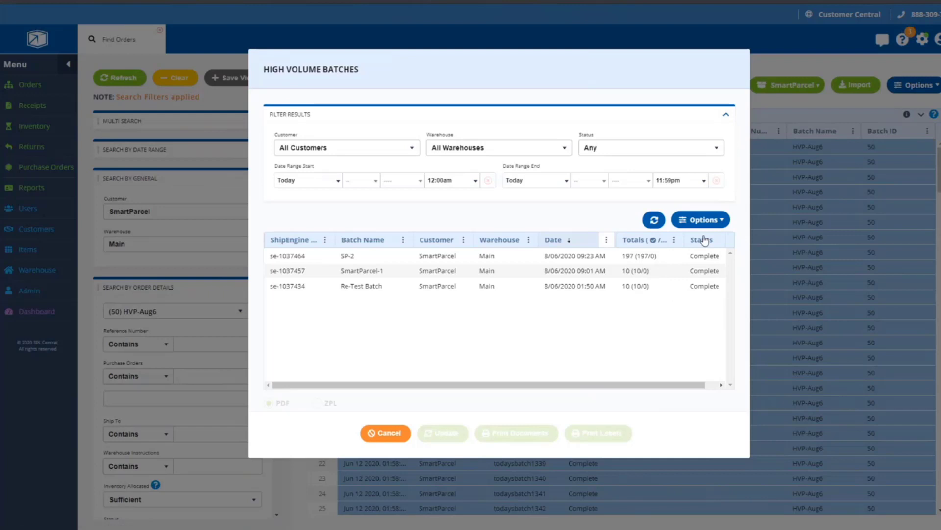
Hide the Customer and Warehouse columns from the batch list and save the column choice.
click(718, 223)
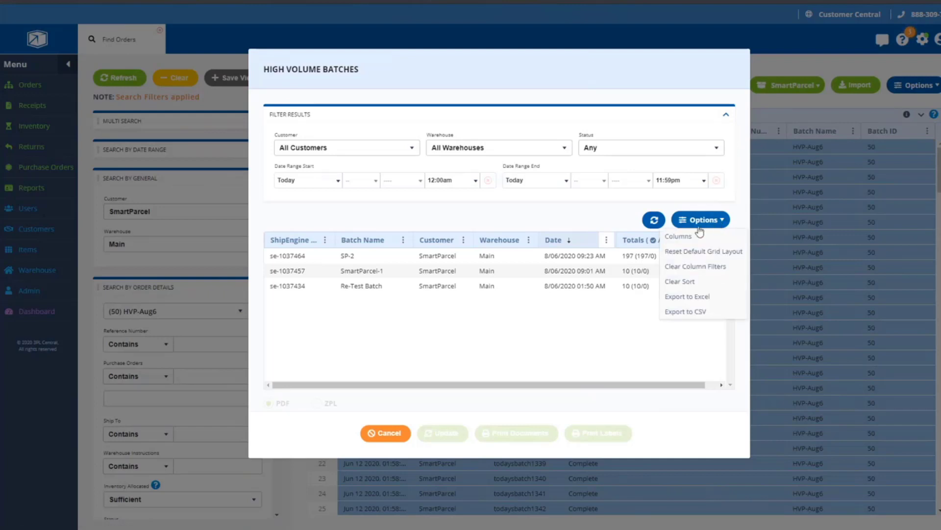
click(674, 239)
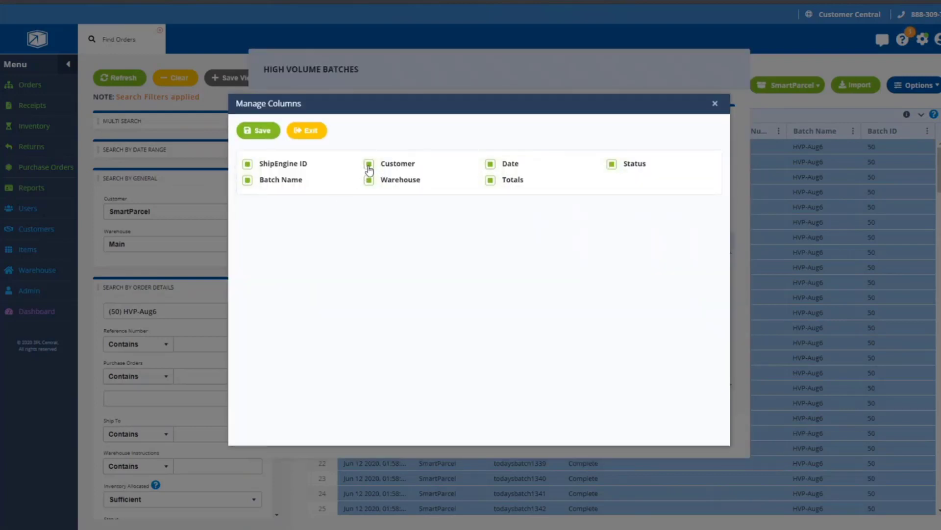
click(369, 165)
click(369, 180)
click(254, 139)
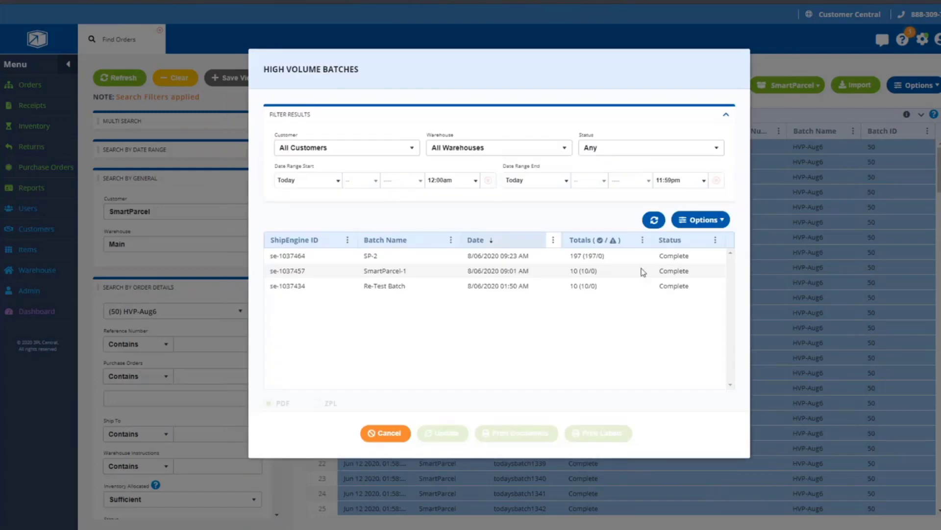
Move the Date column to the first position and select the 197-label SP-2 batch.
drag(474, 242, 272, 240)
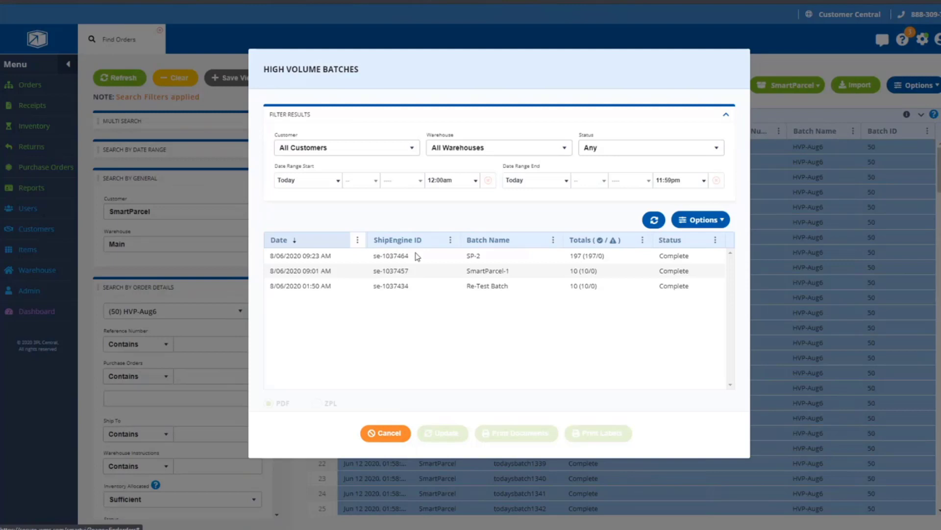
click(428, 256)
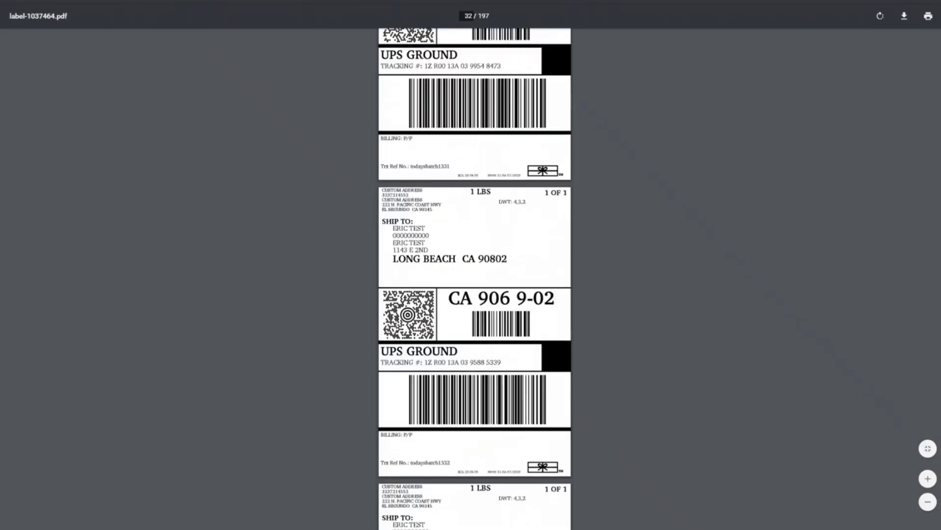
scroll(932, 142, down, 20)
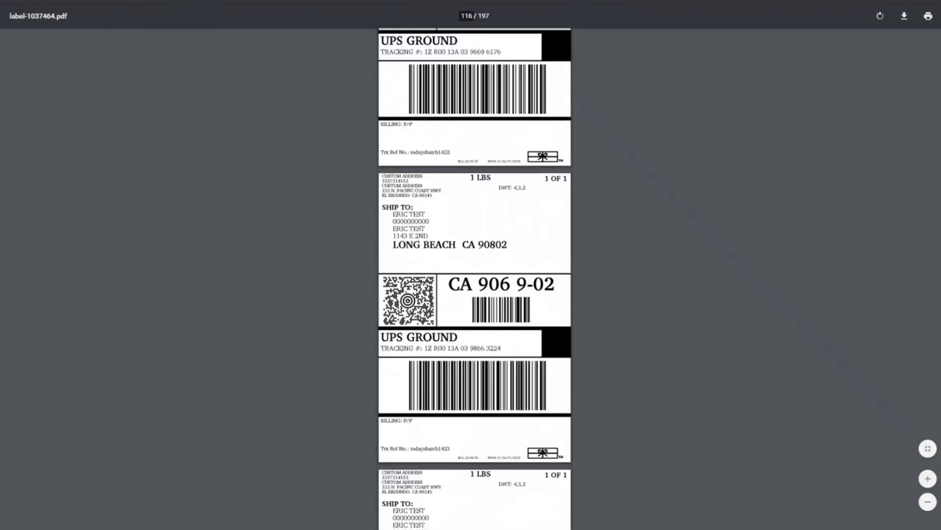
Scroll through label-1037464.pdf's UPS Ground labels, then return to the first label page.
key(Home)
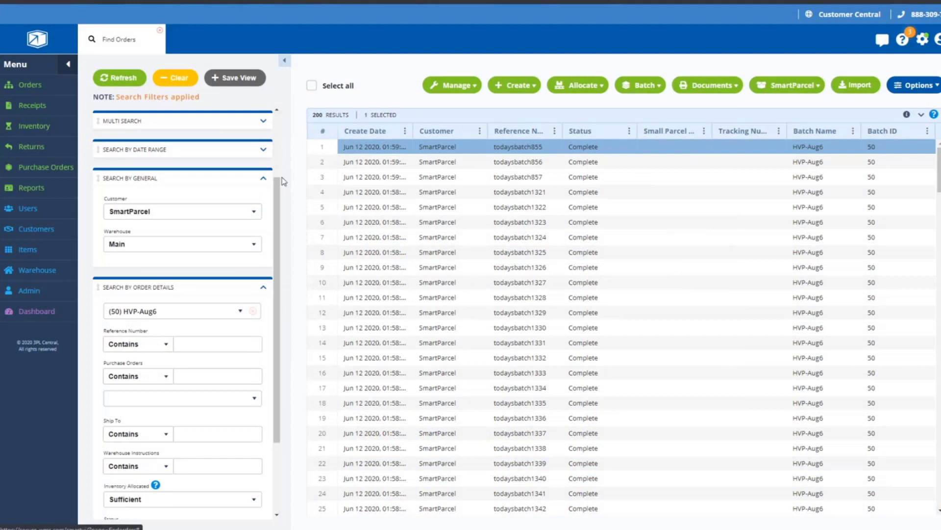
Refresh the orders grid and scroll through it to check the UPS tracking numbers.
click(126, 79)
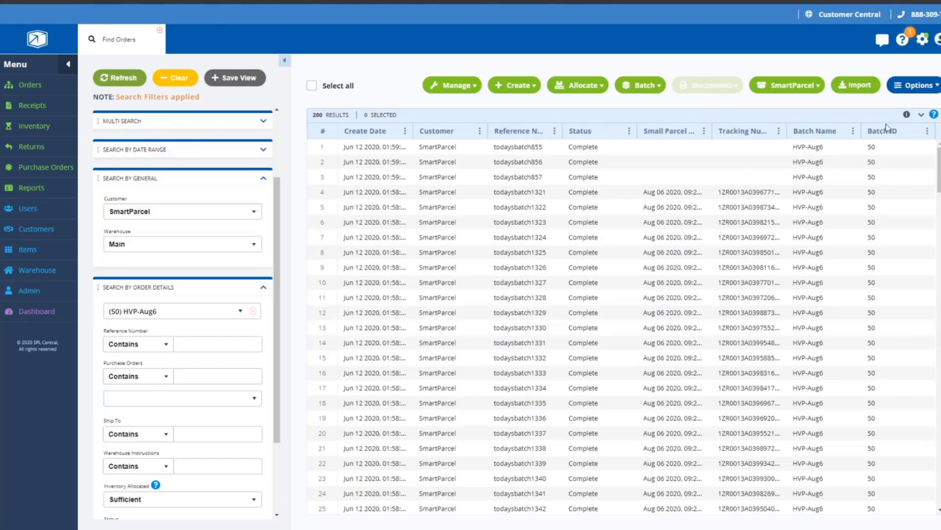
mouse_move(937, 173)
mouse_down()
mouse_move(938, 194)
mouse_move(936, 163)
mouse_up()
scroll(939, 170, down, 1)
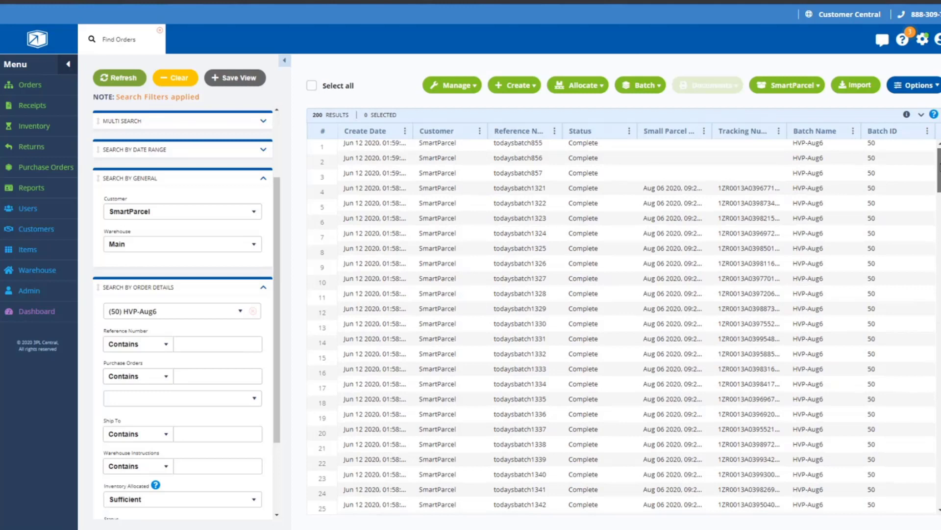
scroll(939, 169, down, 2)
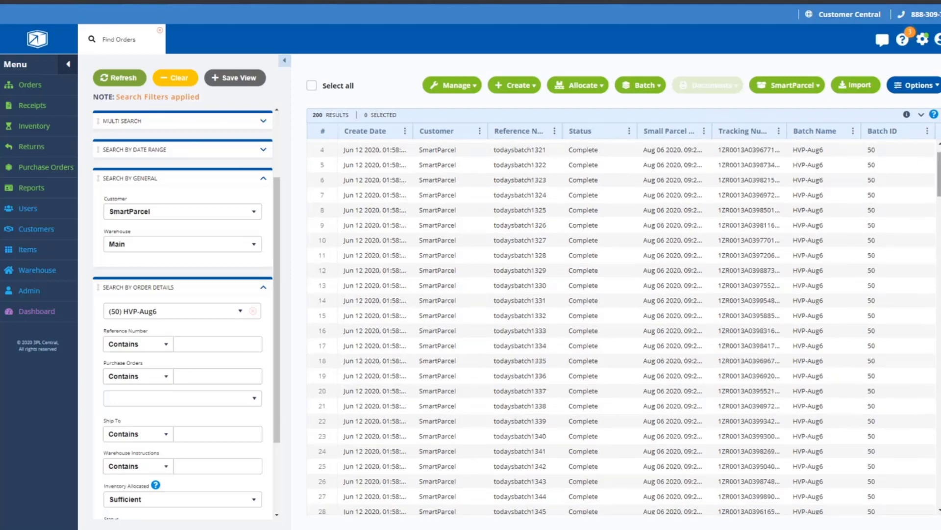
scroll(938, 170, up, 3)
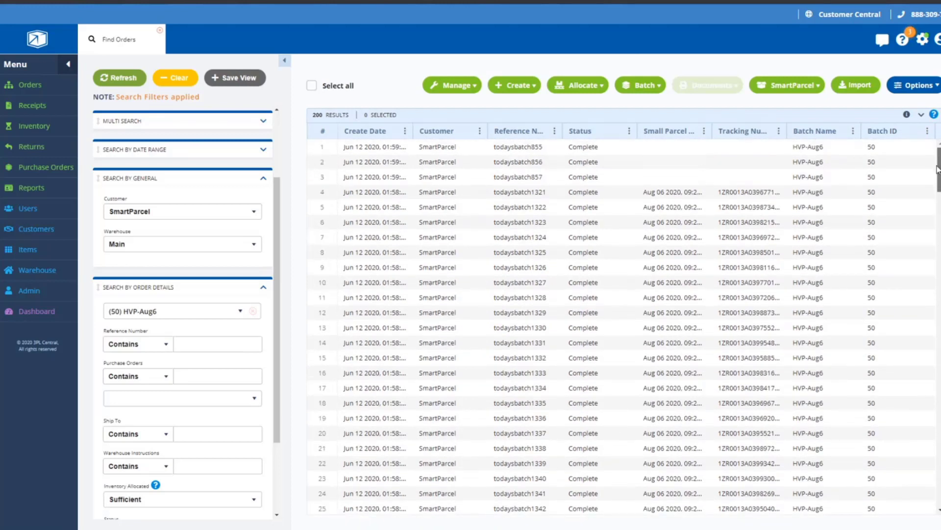
scroll(938, 169, down, 3)
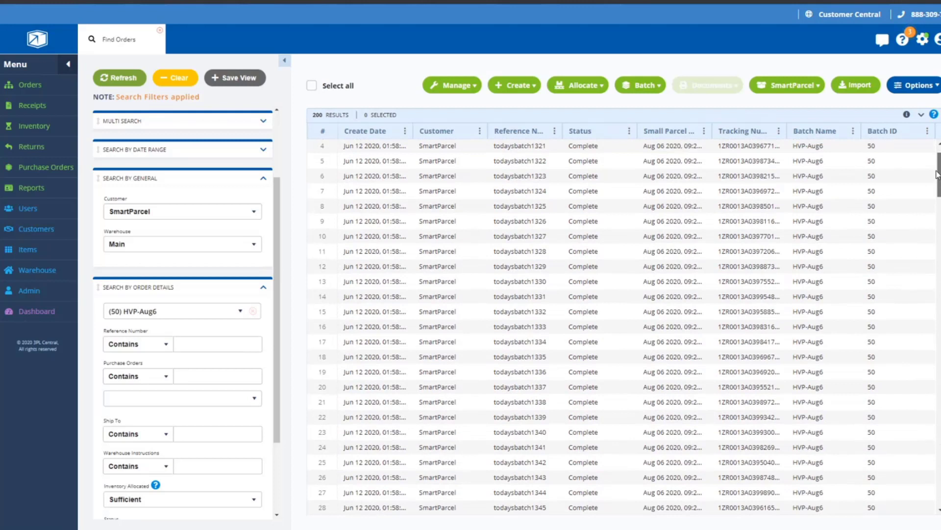
scroll(938, 171, up, 3)
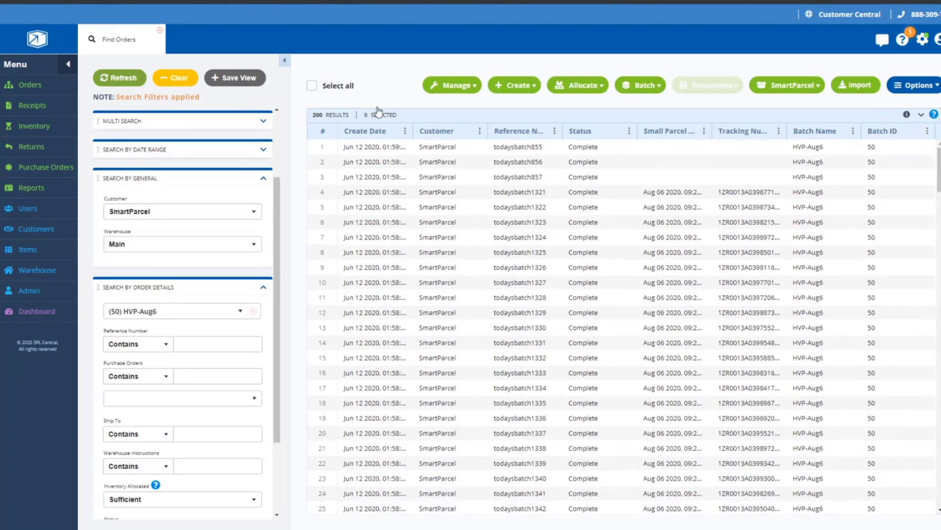
Open the SmartParcel actions list and scroll through its options.
click(816, 87)
scroll(660, 199, down, 15)
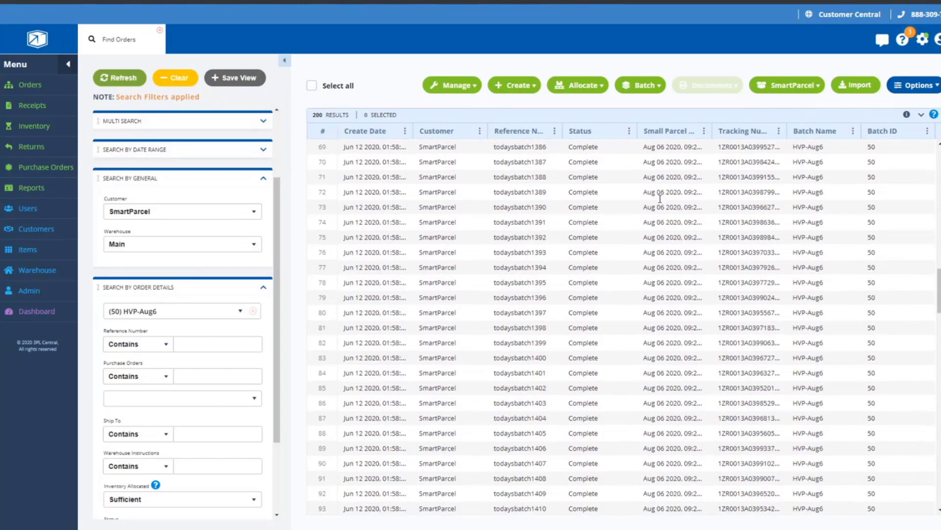
scroll(660, 199, down, 5)
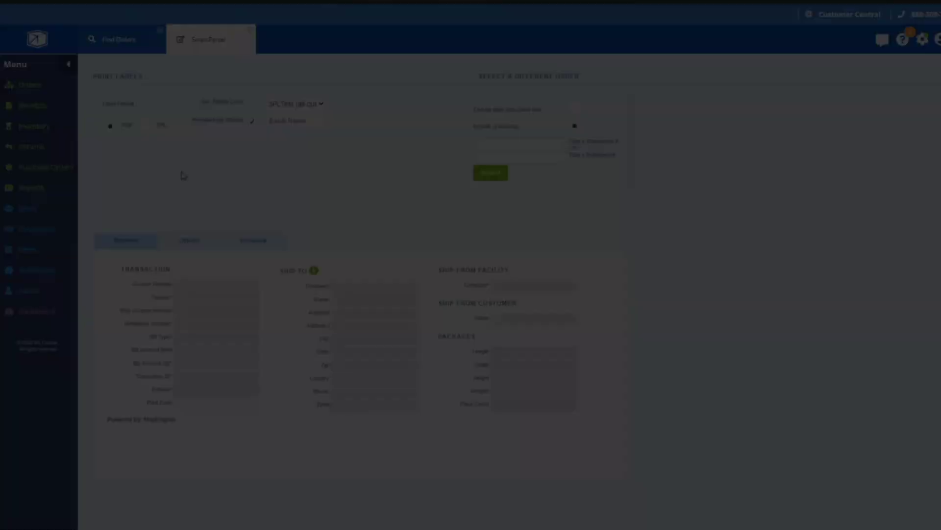